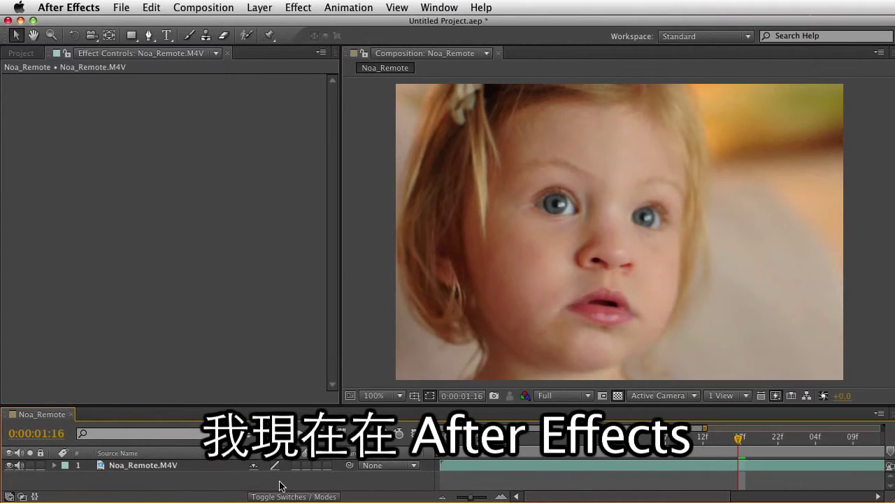
# Select the Noa_Remote.M4V layer and bring up the Effect menu's Color Correction submenu
pyautogui.click(168, 466)
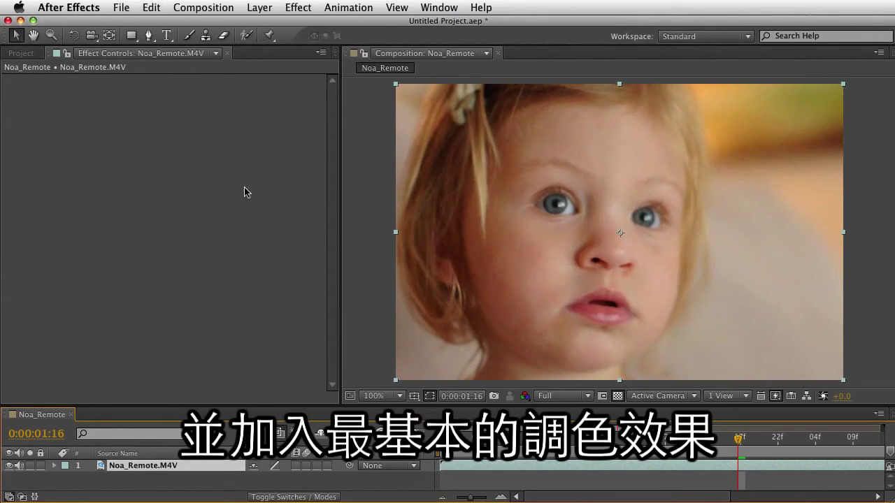
pyautogui.click(303, 8)
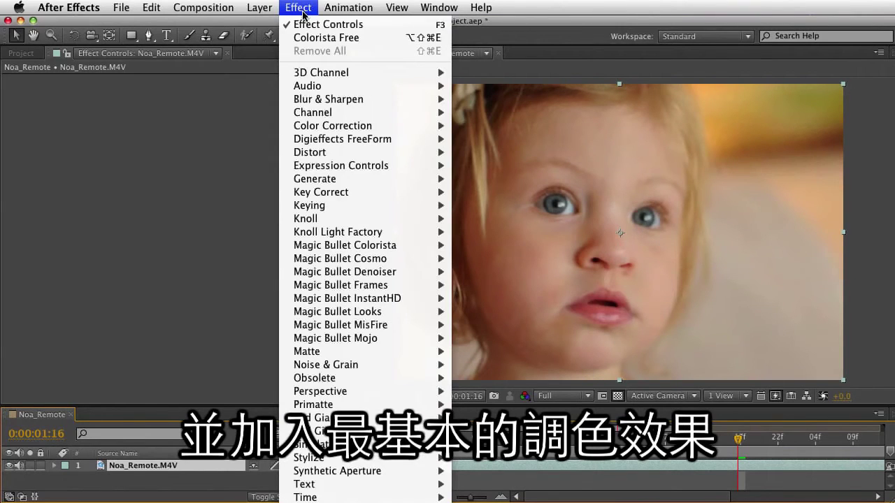
pyautogui.moveTo(315, 113)
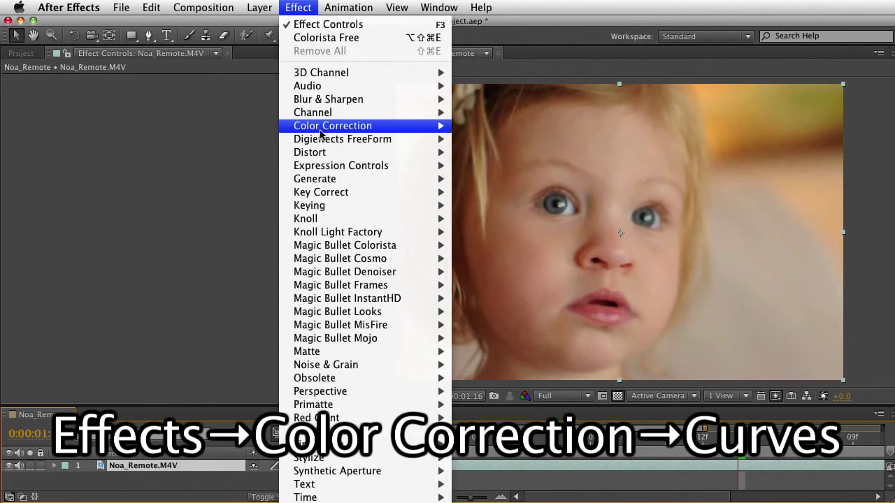
pyautogui.moveTo(403, 125)
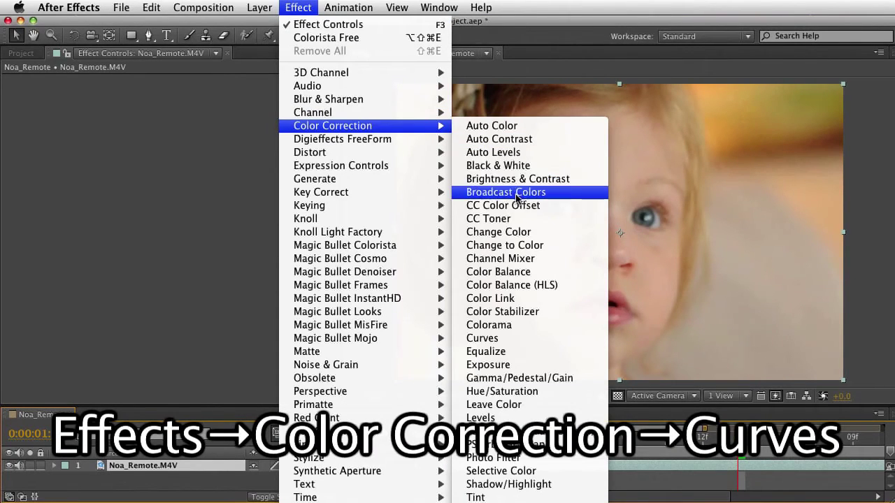
# Add Curves, bend the RGB curve into an S-shape, and toggle it off and on to compare
pyautogui.click(503, 339)
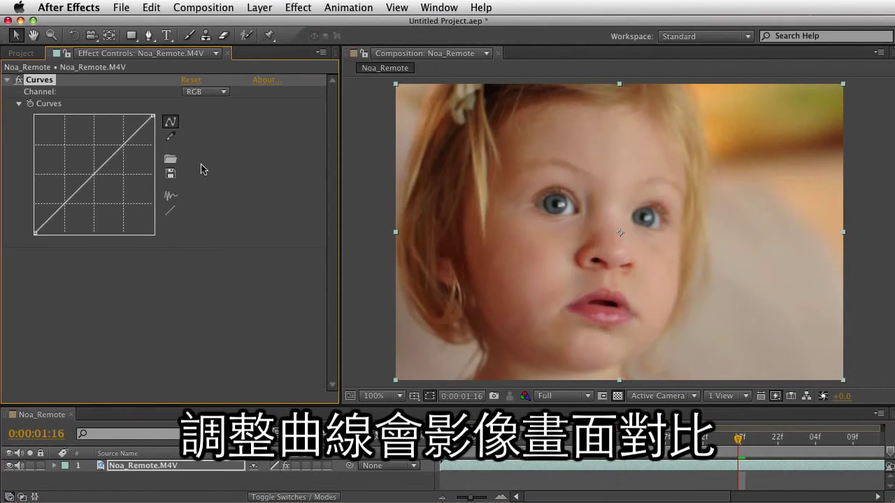
pyautogui.moveTo(132, 135); pyautogui.dragTo(123, 126)
pyautogui.moveTo(61, 201); pyautogui.dragTo(69, 217)
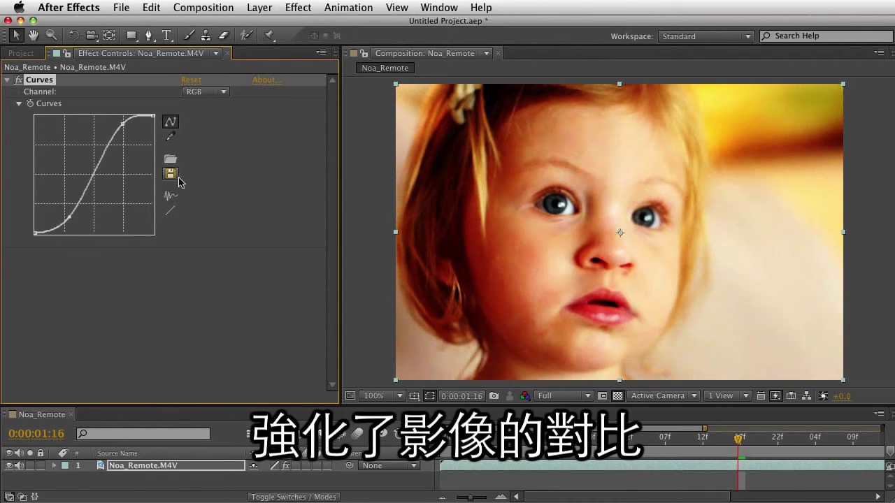
pyautogui.click(19, 80)
pyautogui.click(18, 80)
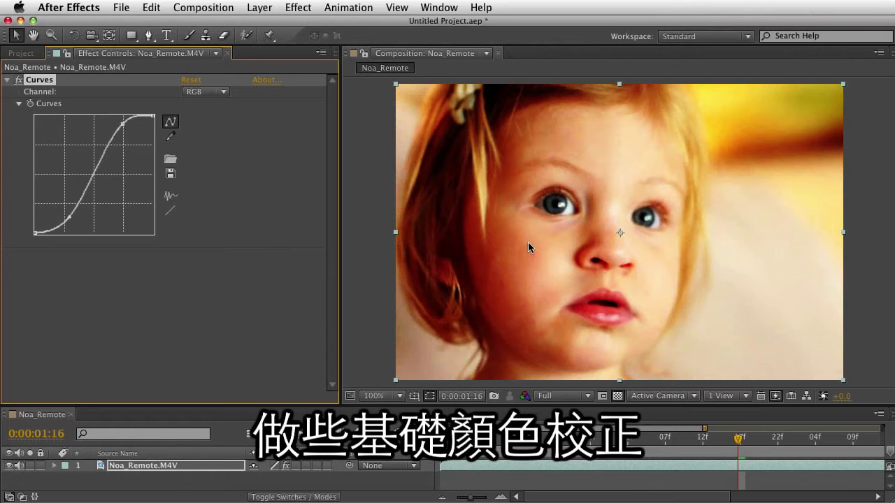
# Apply Magic Bullet Colorista's Colorista Free effect to the clip, below Curves
pyautogui.click(305, 8)
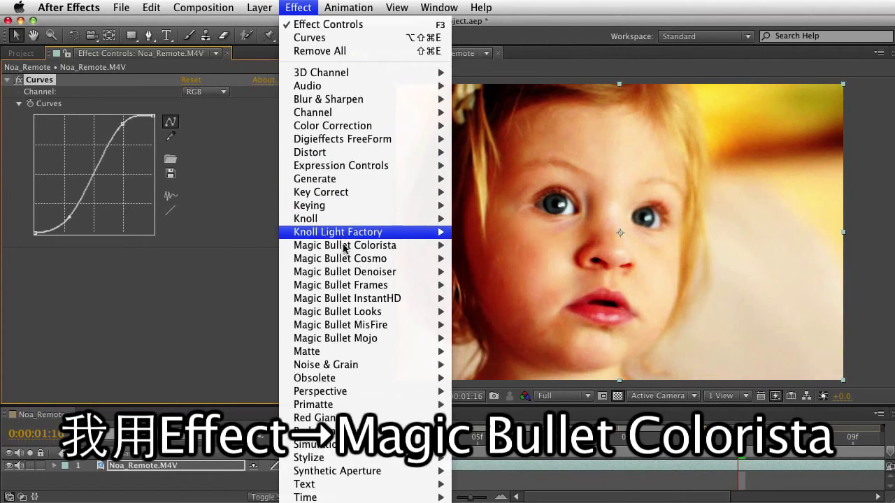
pyautogui.moveTo(345, 248)
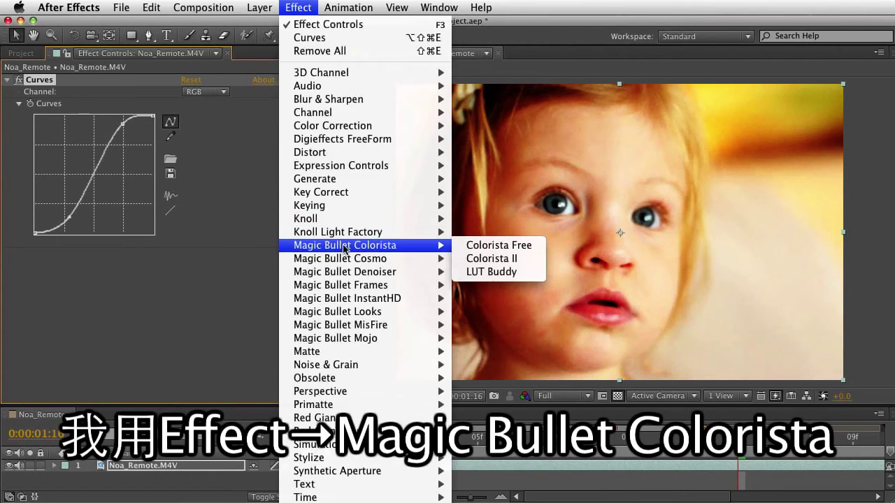
pyautogui.click(492, 247)
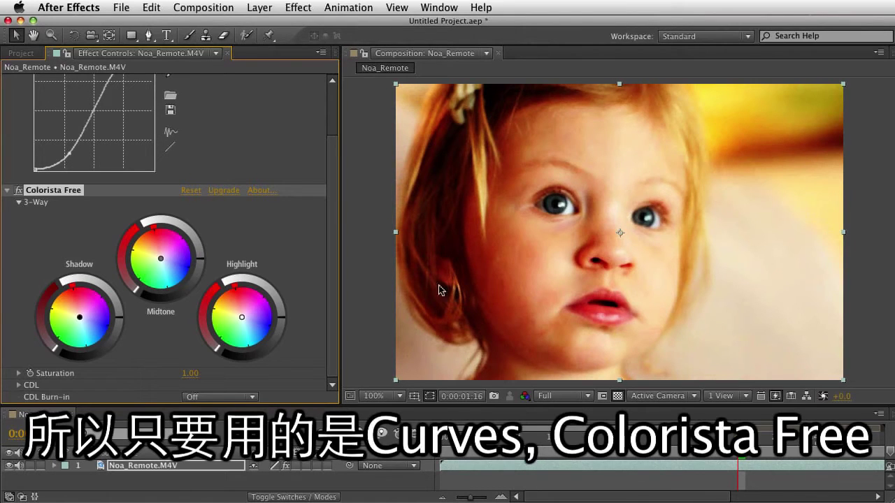
pyautogui.scroll(3, 110, 157)
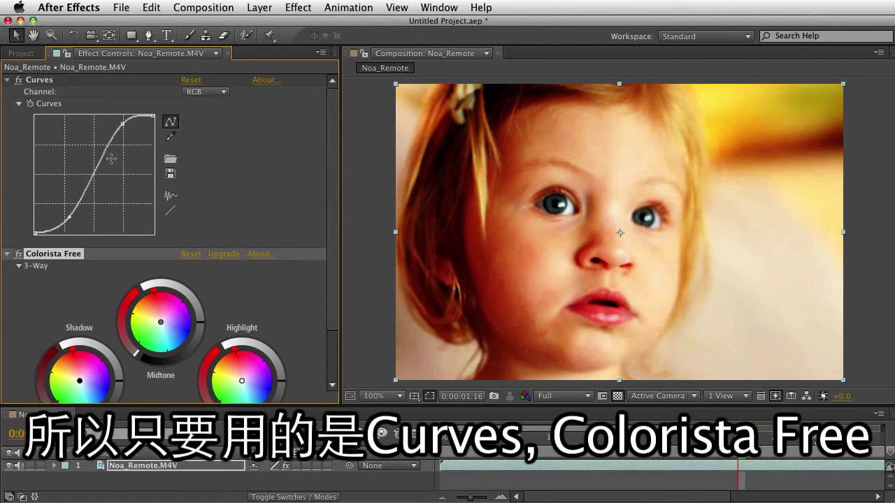
pyautogui.click(300, 7)
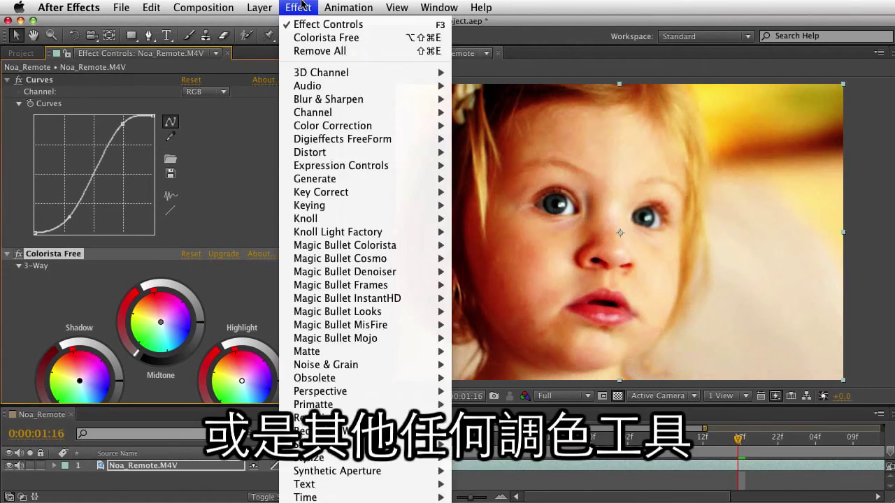
pyautogui.moveTo(311, 129)
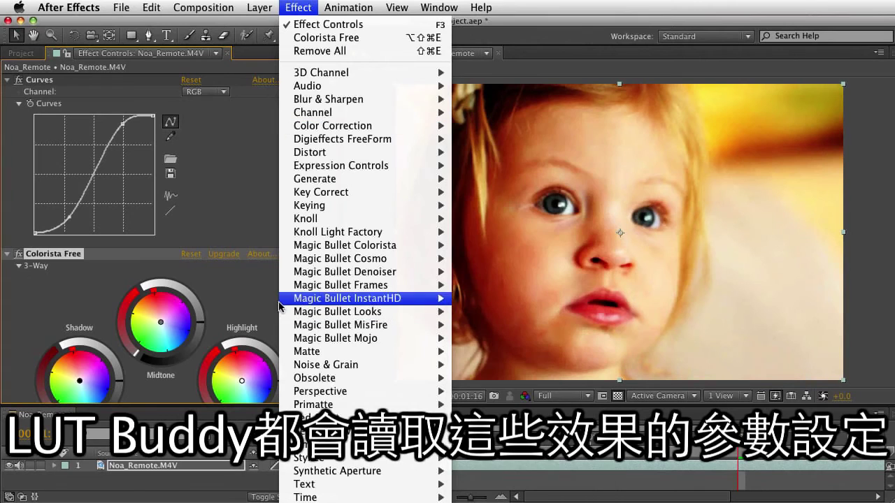
pyautogui.click(227, 281)
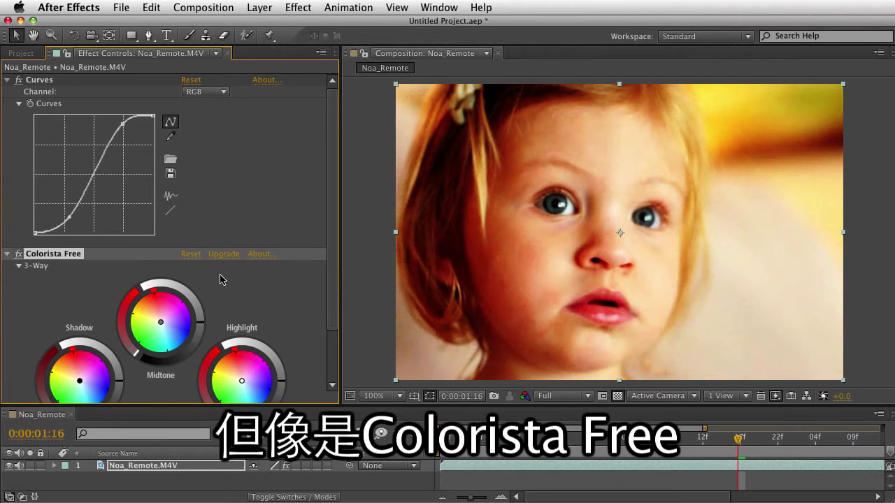
pyautogui.scroll(-3, 247, 278)
pyautogui.scroll(-1, 283, 268)
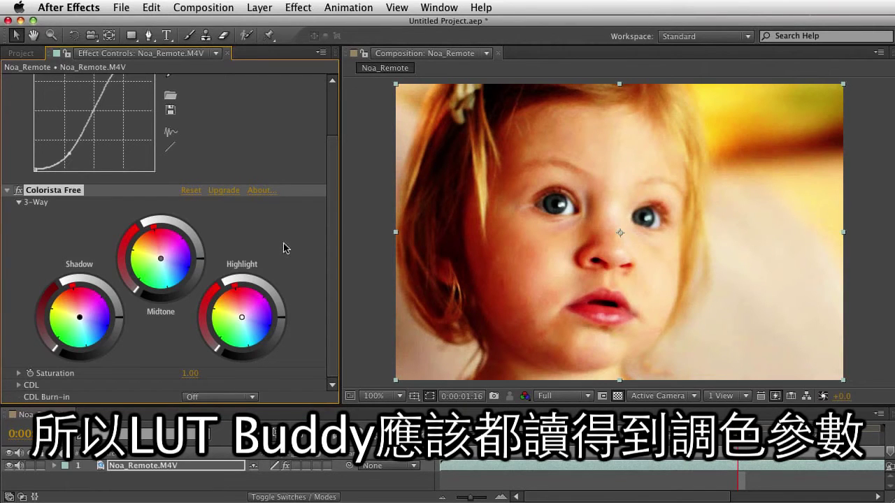
# Push Colorista Free's highlight, midtone and shadow wheels toward blue, then toggle it to compare
pyautogui.moveTo(246, 326)
pyautogui.mouseDown()
pyautogui.moveTo(256, 327)
pyautogui.moveTo(250, 323)
pyautogui.mouseUp()
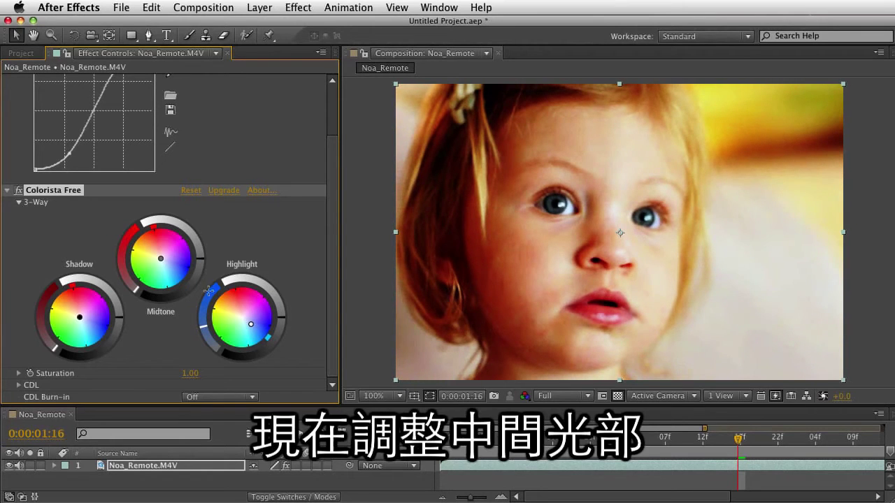
pyautogui.moveTo(162, 260)
pyautogui.mouseDown()
pyautogui.moveTo(183, 280)
pyautogui.moveTo(172, 268)
pyautogui.mouseUp()
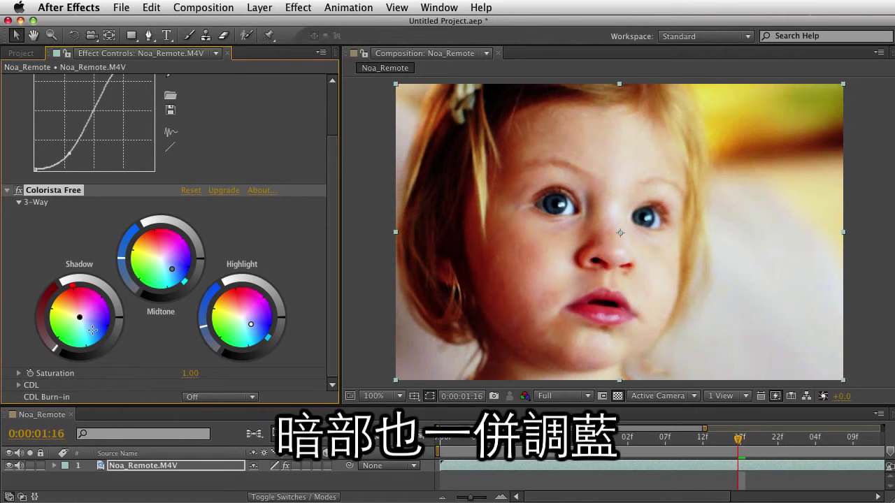
pyautogui.moveTo(92, 329); pyautogui.dragTo(90, 326)
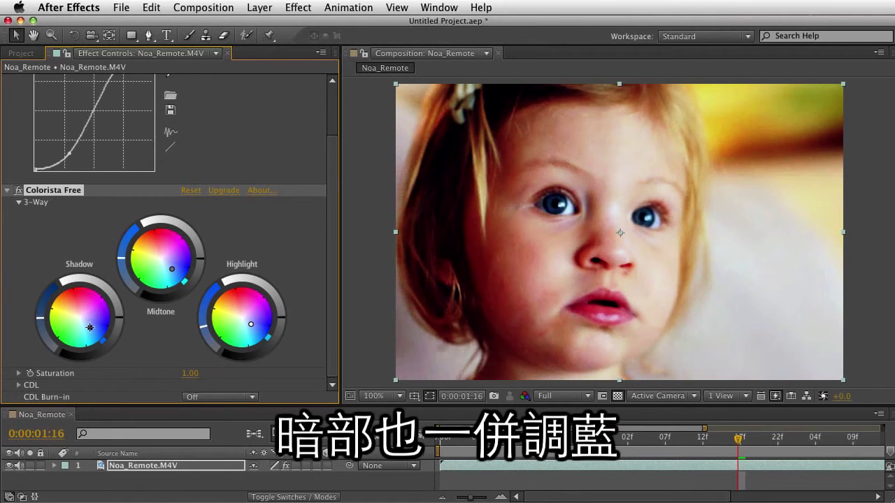
pyautogui.click(17, 192)
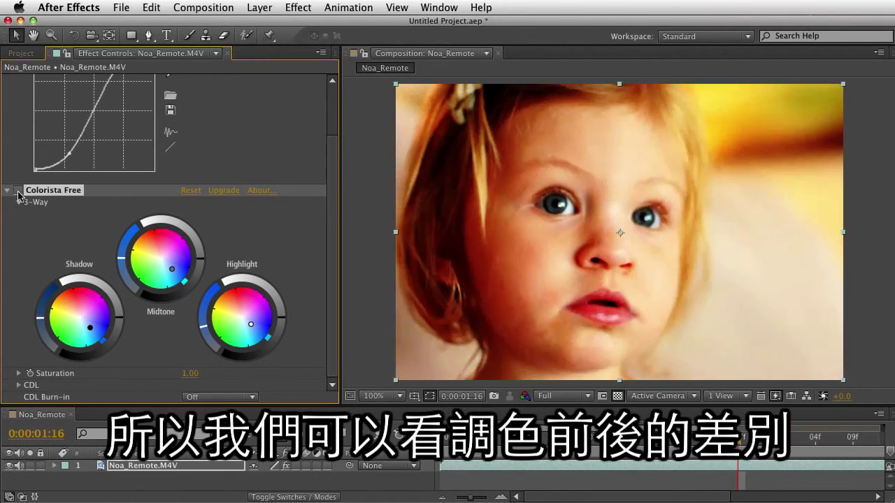
pyautogui.click(17, 191)
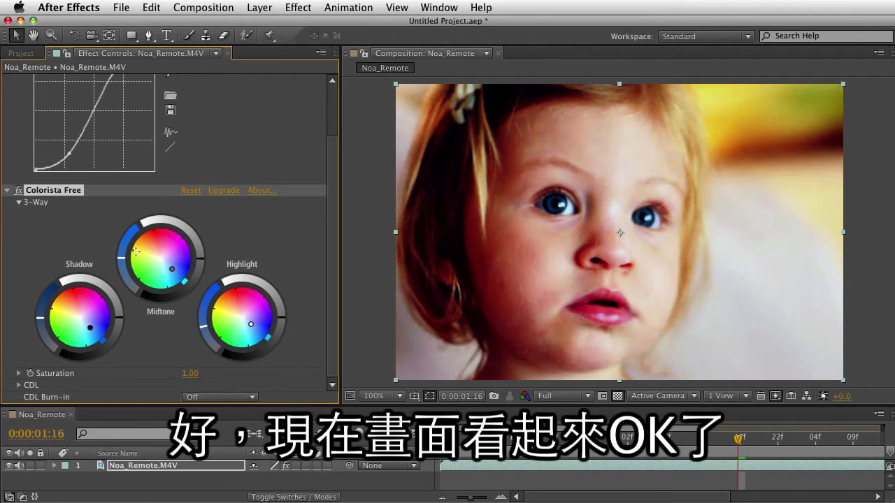
pyautogui.scroll(3, 135, 252)
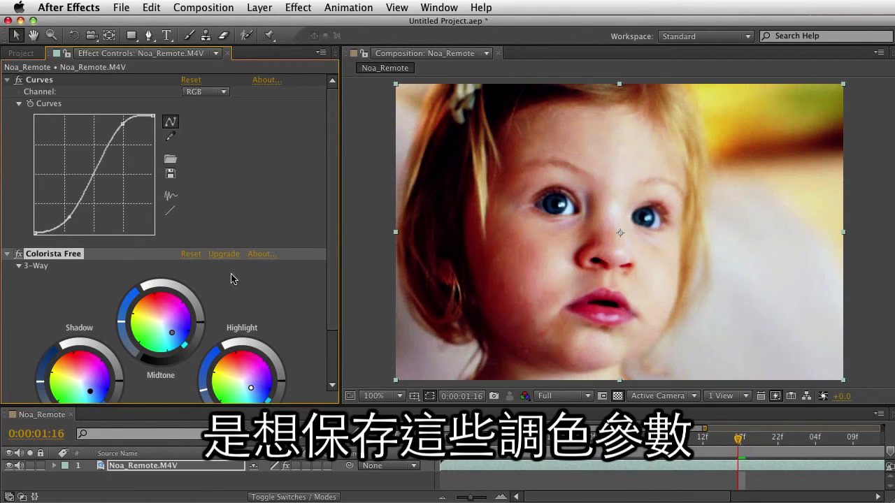
# Collapse the Curves and Colorista Free settings and show the Magic Bullet Colorista submenu
pyautogui.click(7, 80)
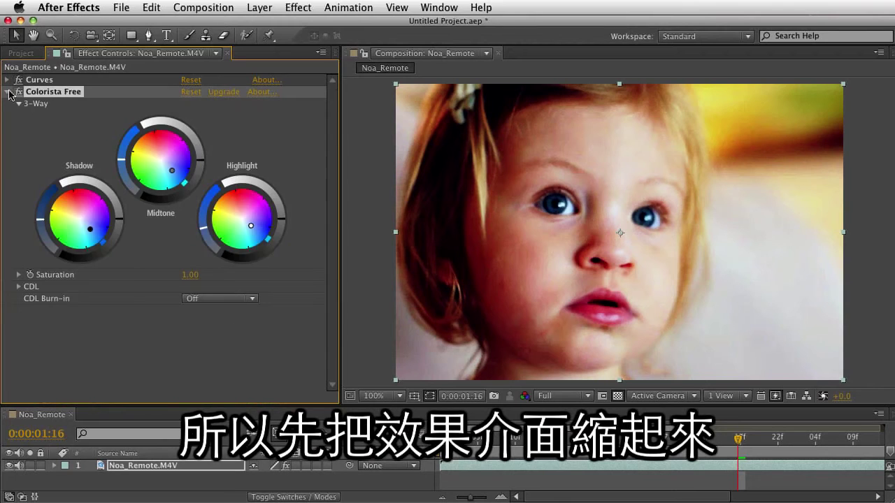
pyautogui.click(7, 92)
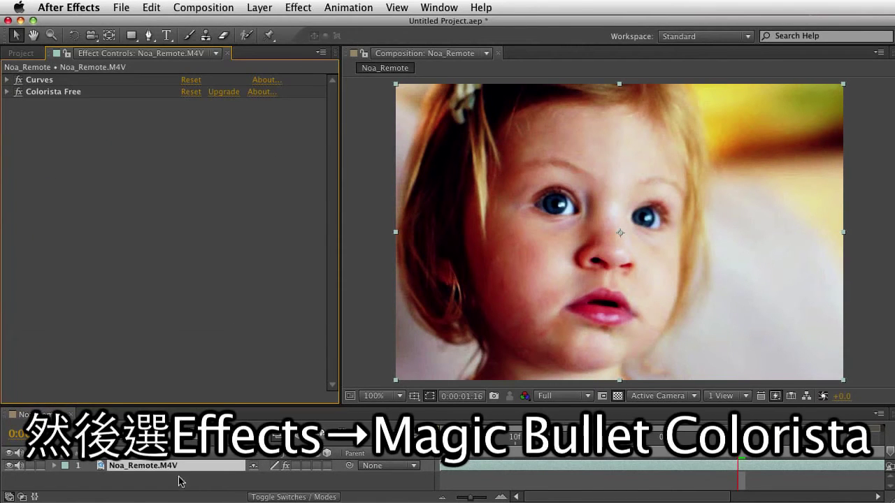
pyautogui.click(294, 6)
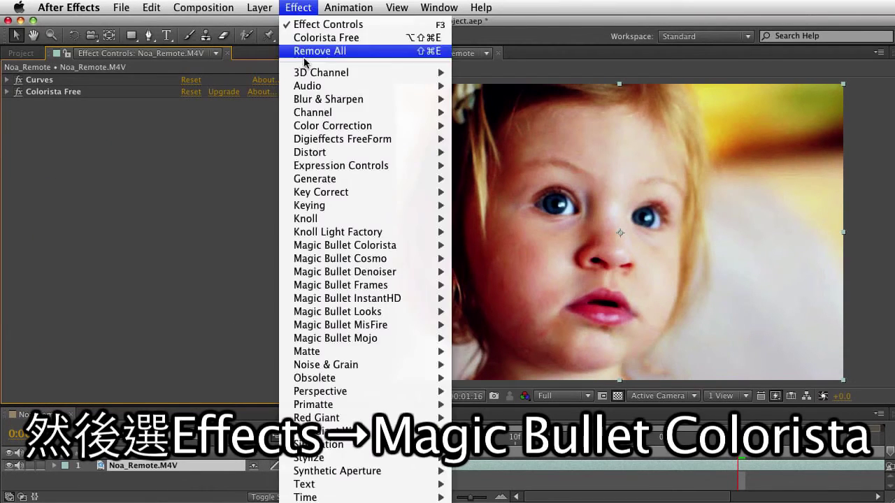
pyautogui.moveTo(330, 248)
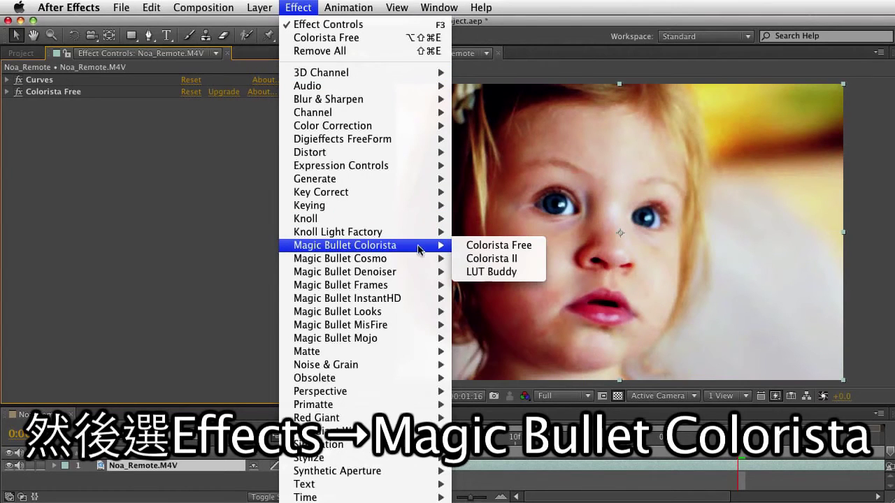
# Add LUT Buddy and drag it to the top of the stack, above Curves
pyautogui.click(508, 273)
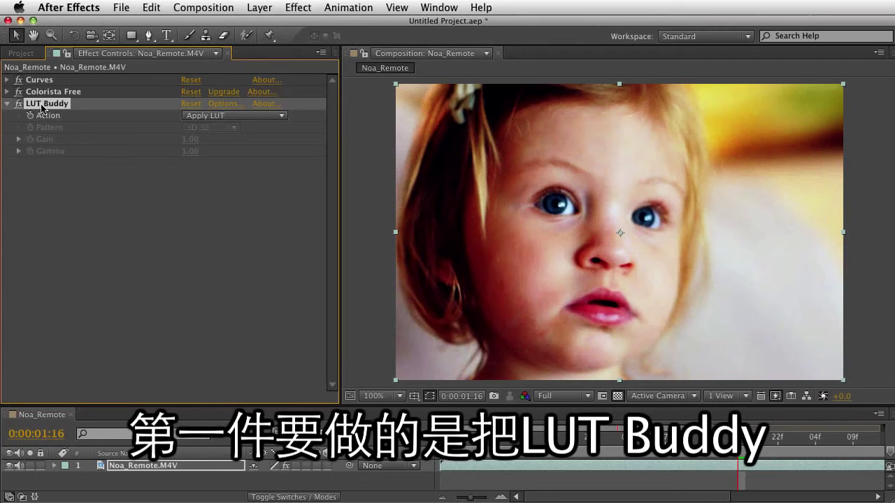
pyautogui.moveTo(44, 107); pyautogui.dragTo(43, 79)
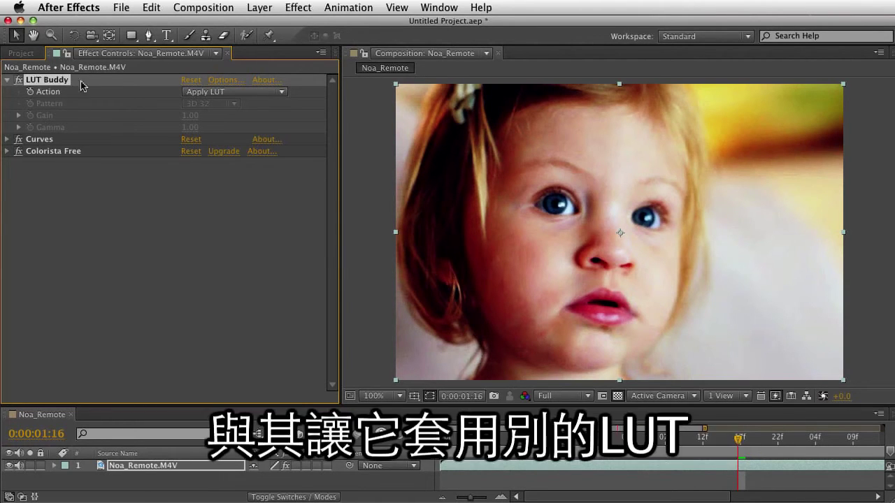
# Set LUT Buddy's Action to Draw Pattern and toggle Curves and Colorista Free to check the pattern
pyautogui.click(204, 93)
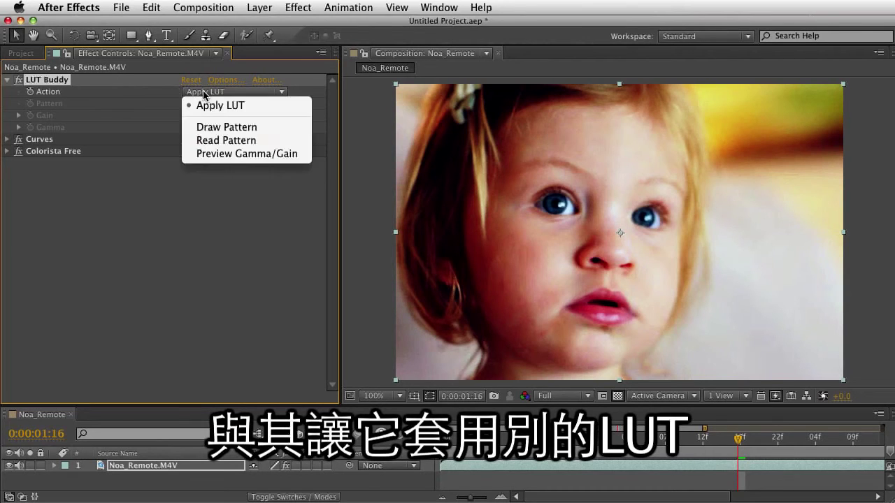
pyautogui.click(202, 127)
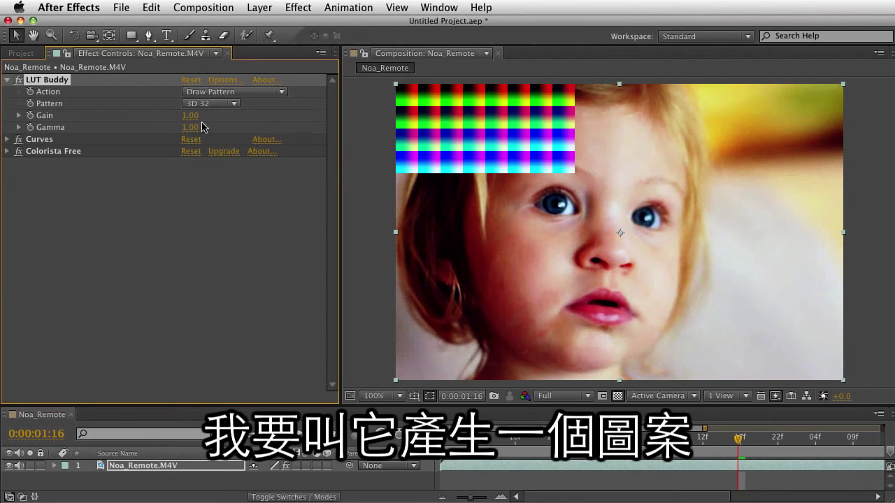
pyautogui.click(19, 140)
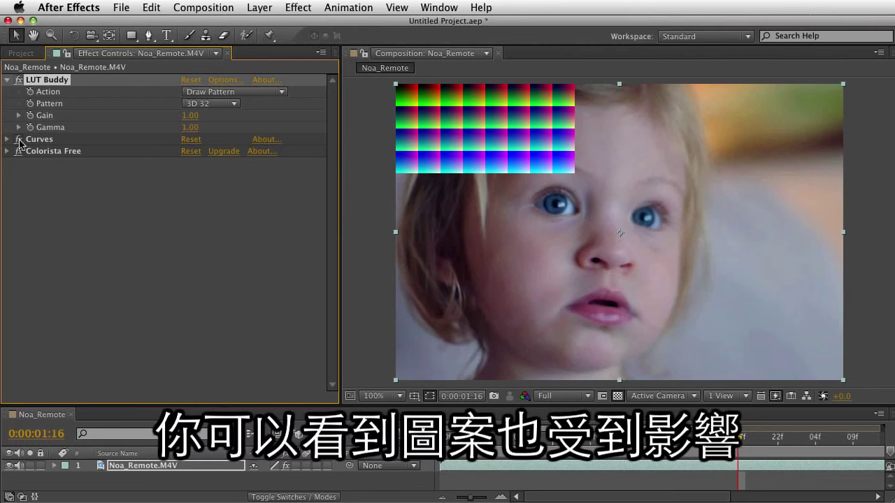
pyautogui.click(19, 150)
pyautogui.click(19, 151)
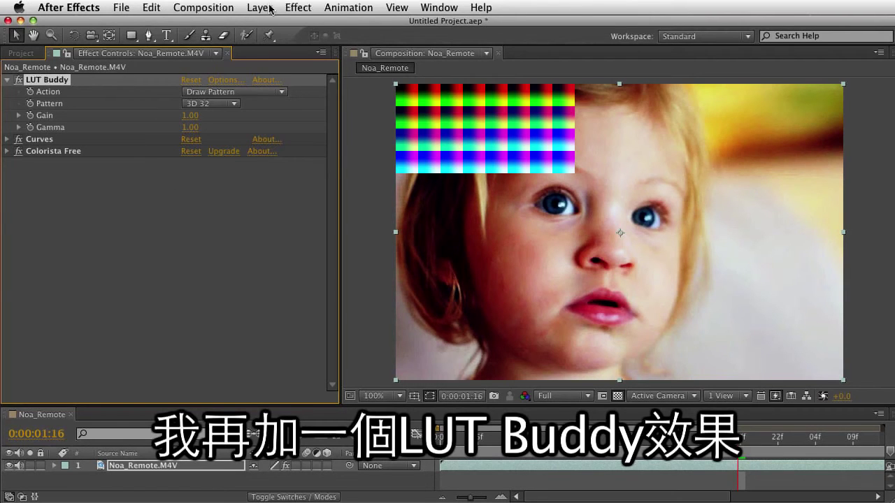
# Add a second LUT Buddy below Colorista Free and set its Action to Read Pattern
pyautogui.click(291, 10)
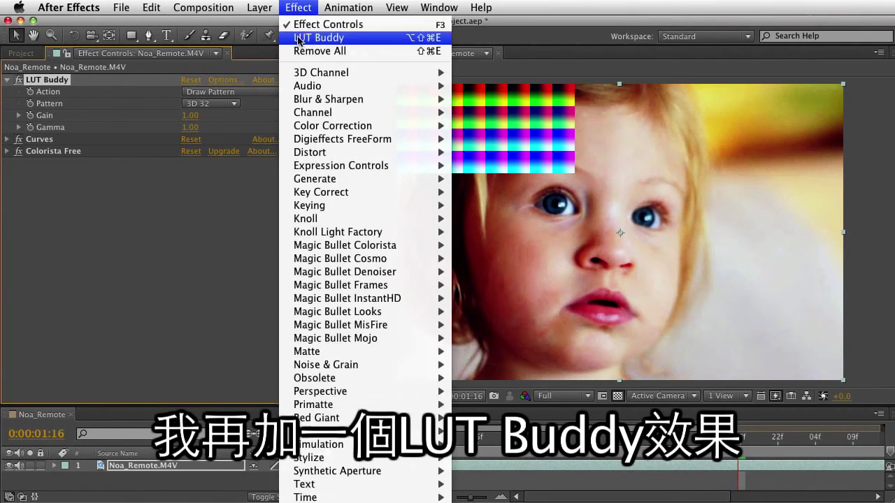
pyautogui.click(301, 38)
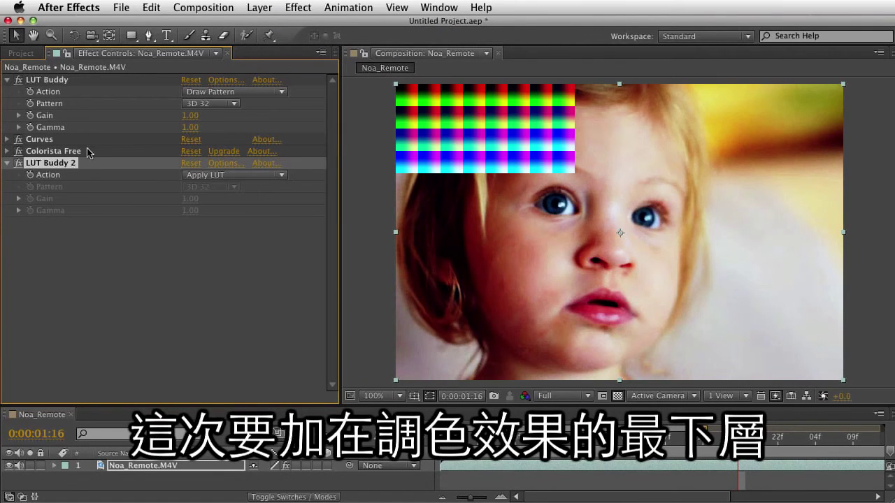
pyautogui.click(213, 176)
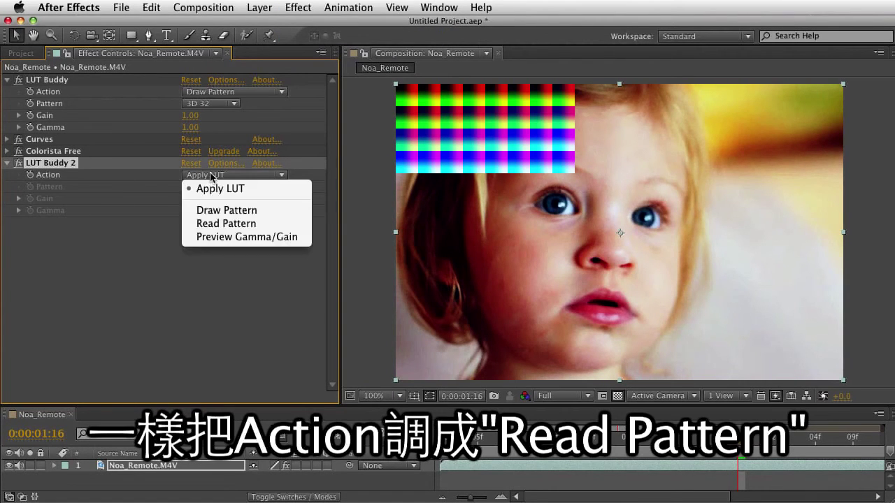
pyautogui.click(236, 224)
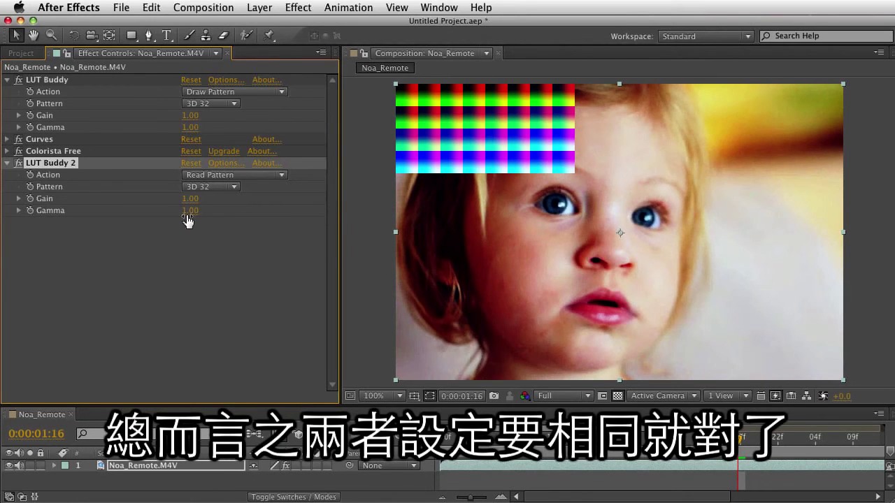
# Export LUT Buddy 2's captured LUT to a file named De-Yellower.cube
pyautogui.click(224, 162)
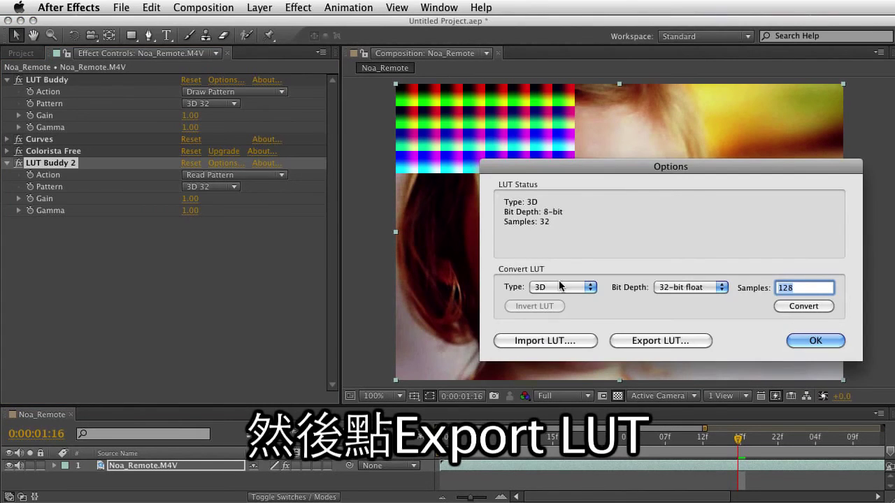
pyautogui.click(660, 341)
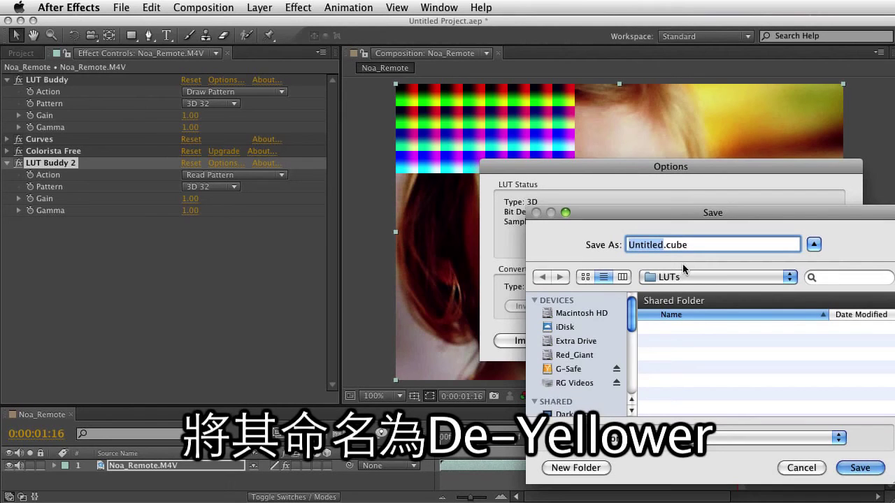
pyautogui.write('De-Yel')
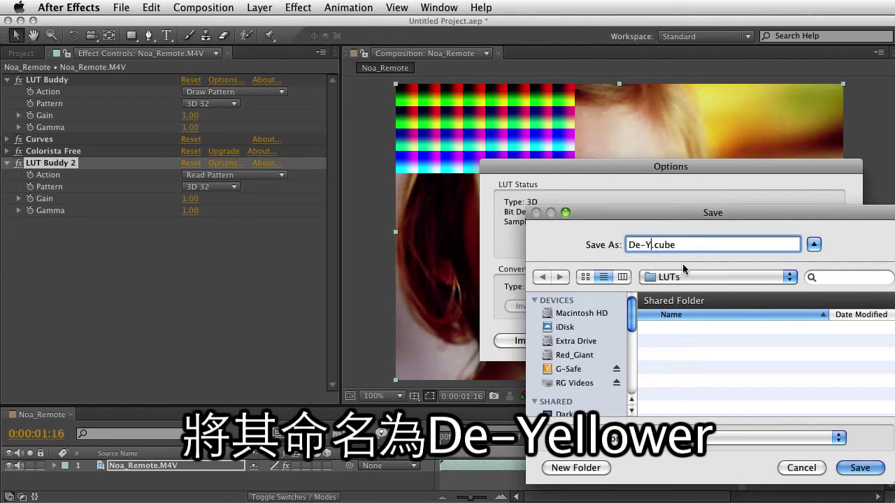
pyautogui.write('lower')
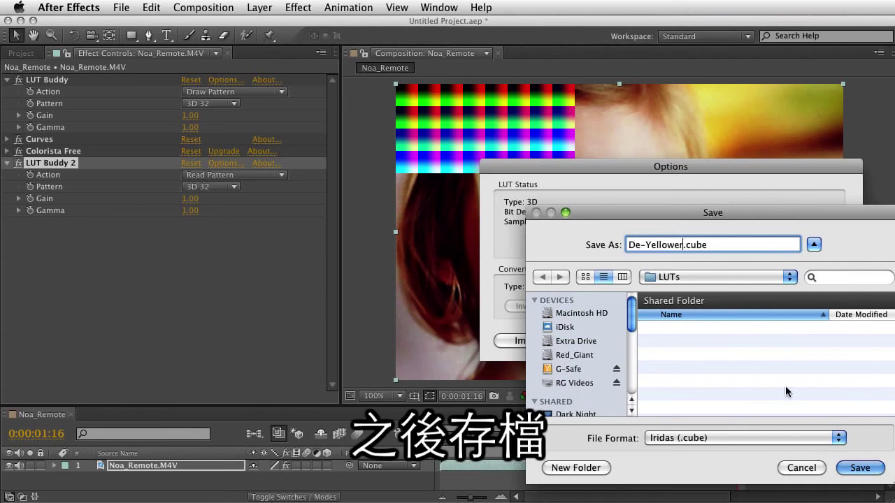
pyautogui.click(851, 473)
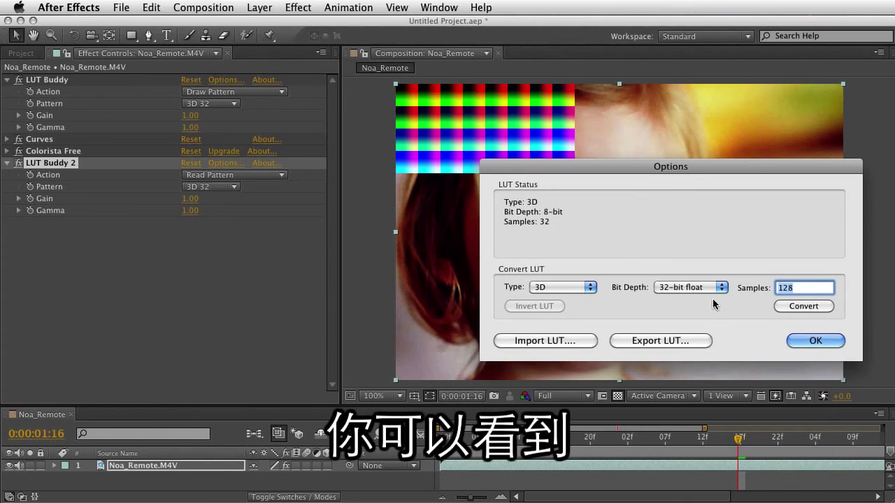
# Keep the LUT type at 3D and bit depth at 32-bit float, then confirm the options
pyautogui.click(593, 293)
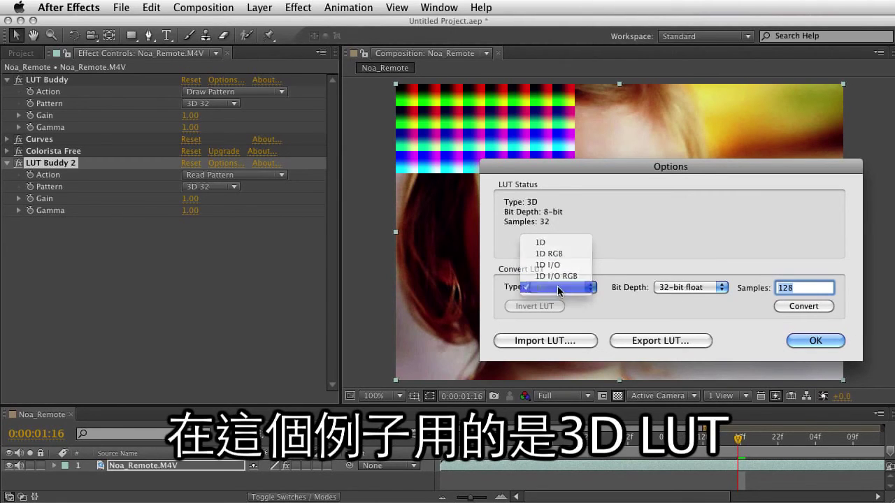
pyautogui.click(559, 288)
pyautogui.click(713, 286)
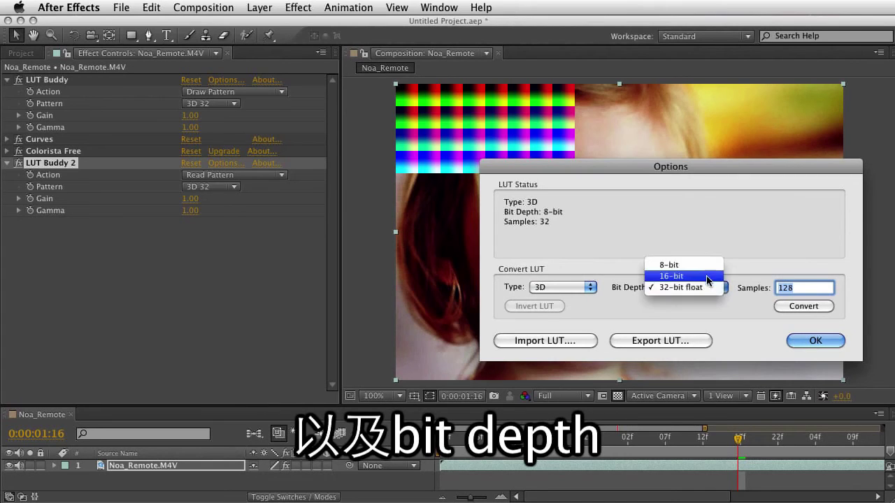
pyautogui.click(702, 301)
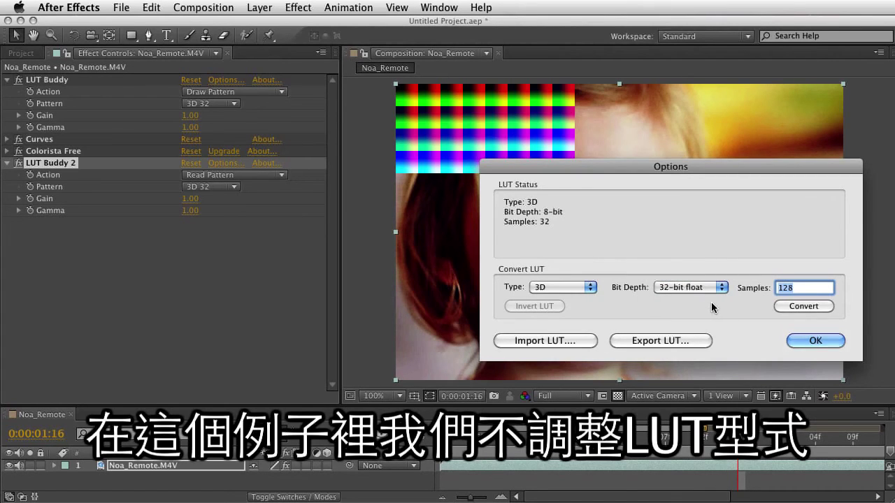
pyautogui.click(815, 341)
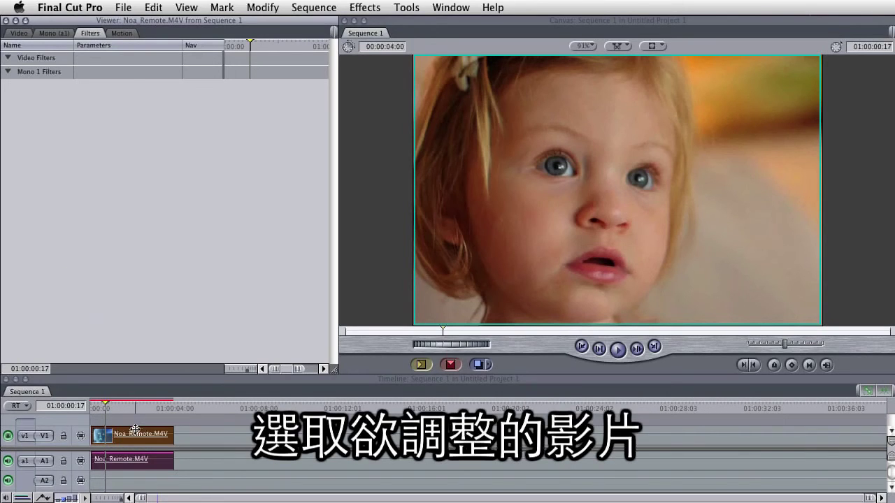
# In Final Cut Pro, add the Magic Bullet Colorista LUT Buddy video filter to the girl clip
pyautogui.click(135, 432)
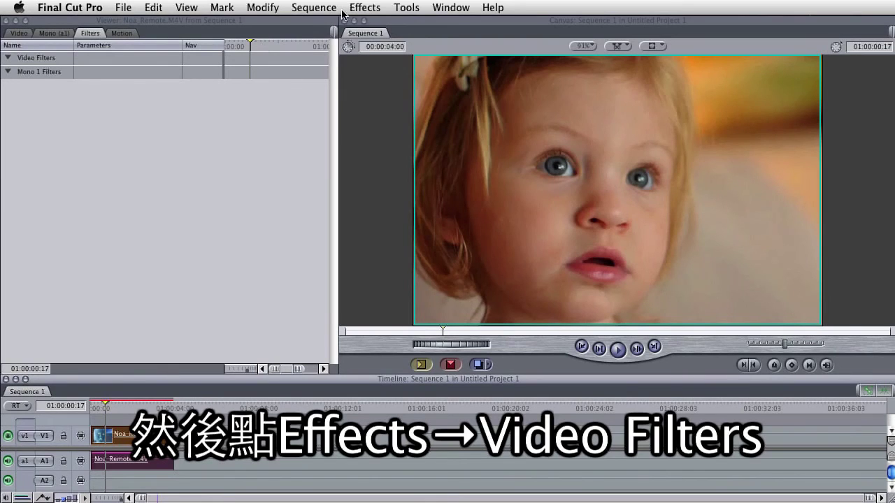
pyautogui.click(365, 7)
pyautogui.moveTo(397, 138)
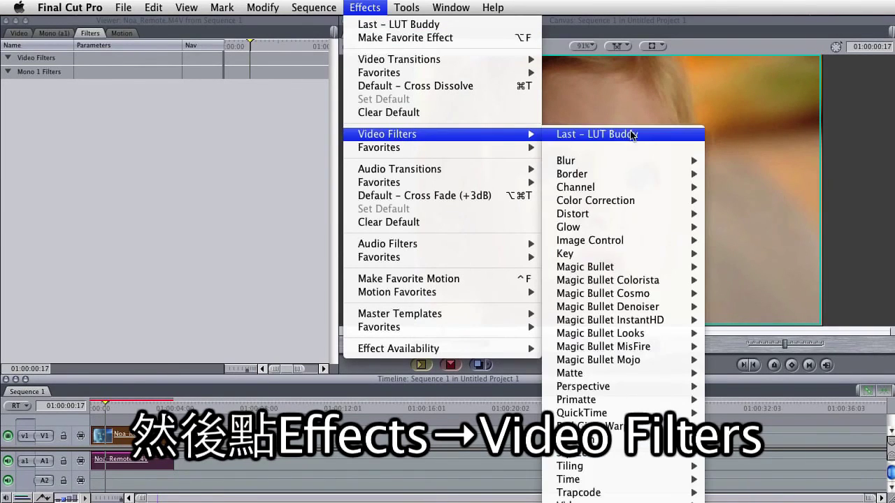
pyautogui.moveTo(635, 285)
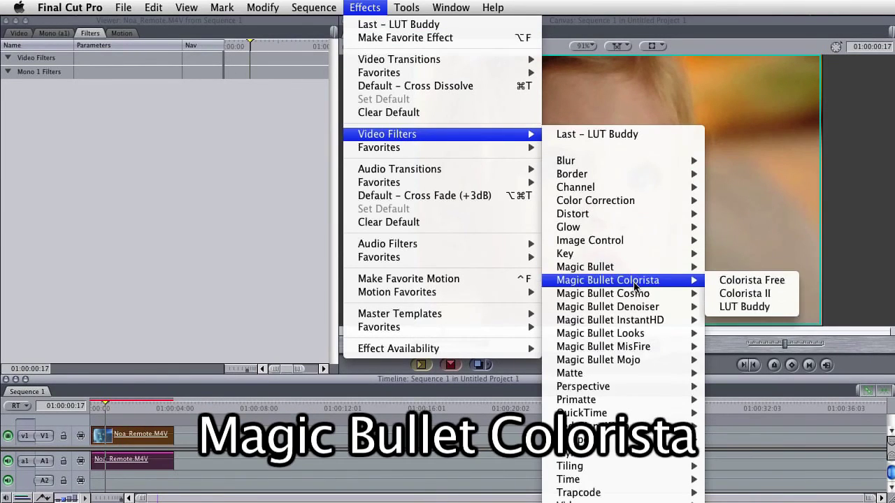
pyautogui.click(743, 308)
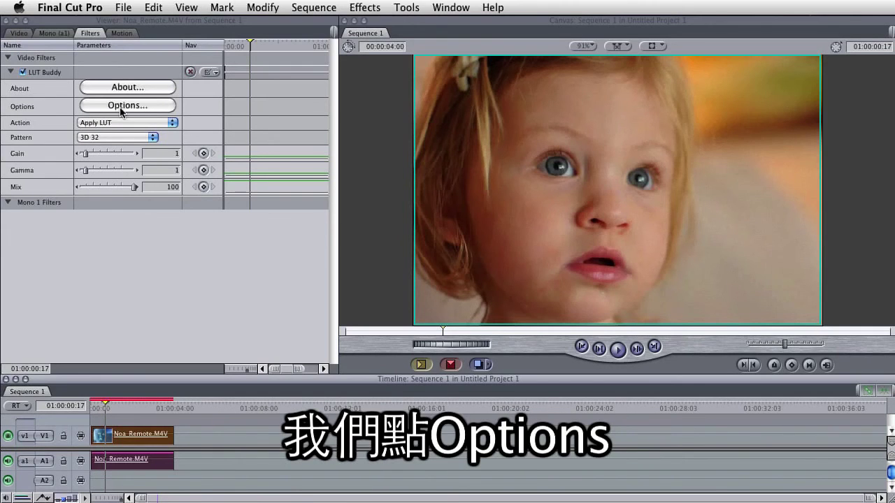
# Import De-Yellower.cube into the LUT Buddy filter and apply it
pyautogui.click(136, 107)
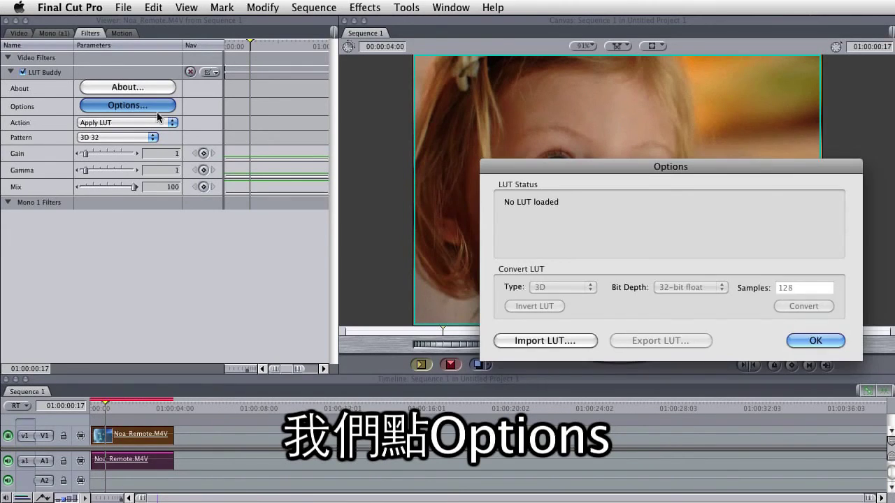
pyautogui.click(552, 341)
pyautogui.click(685, 286)
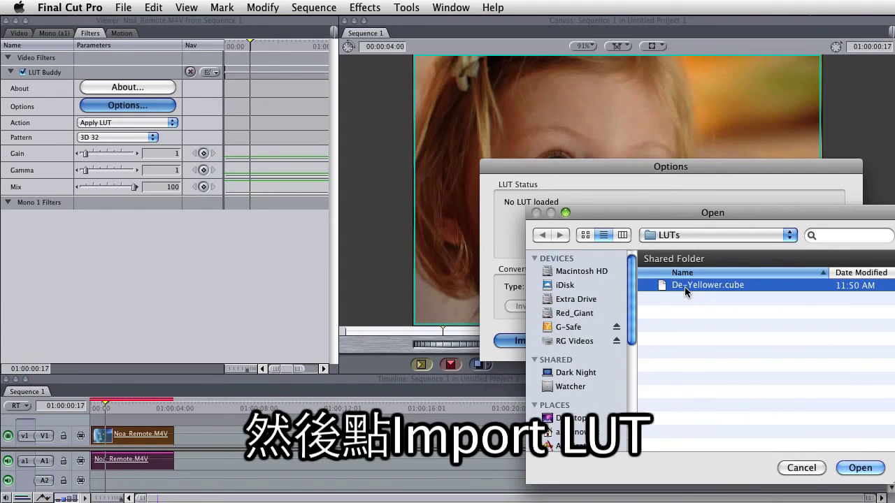
pyautogui.click(852, 468)
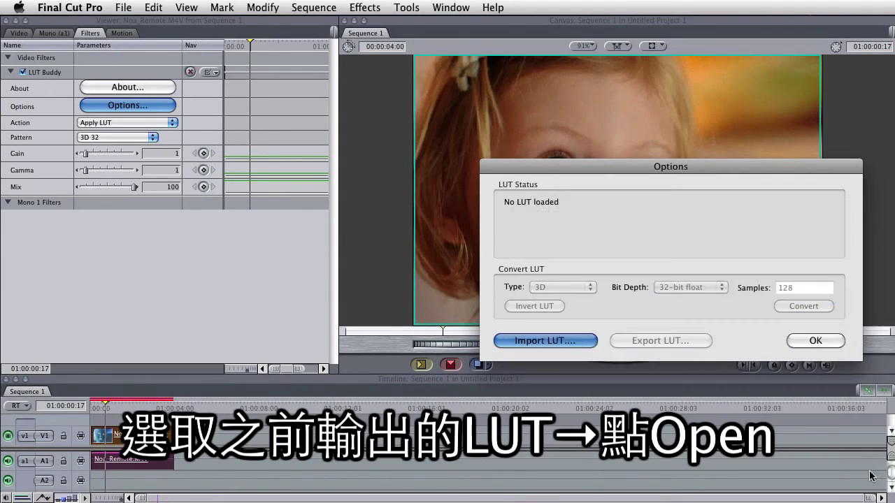
pyautogui.click(815, 341)
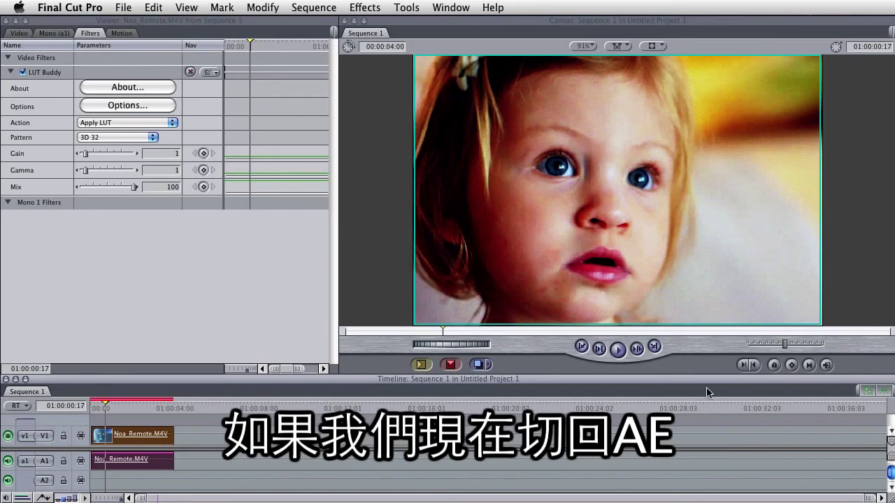
# Compare the After Effects and Final Cut Pro grades, finishing on the Noa_Remote composition in After Effects
pyautogui.press('super+Tab')
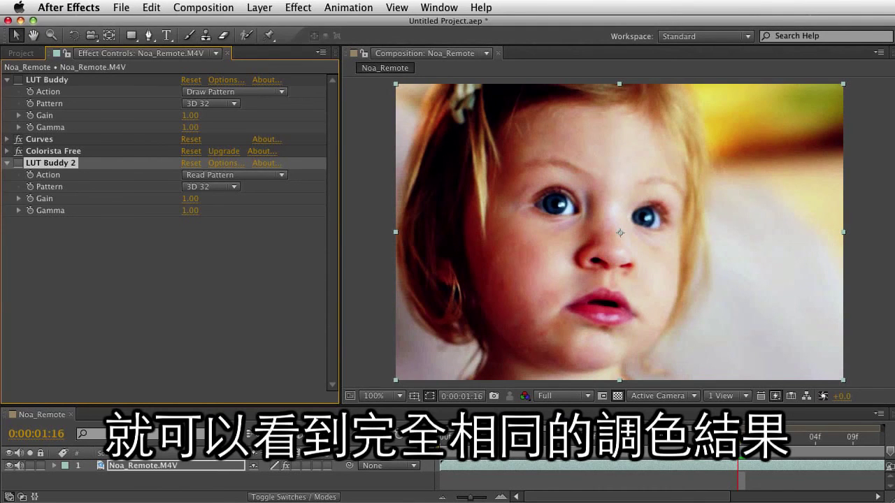
pyautogui.press('super+Tab')
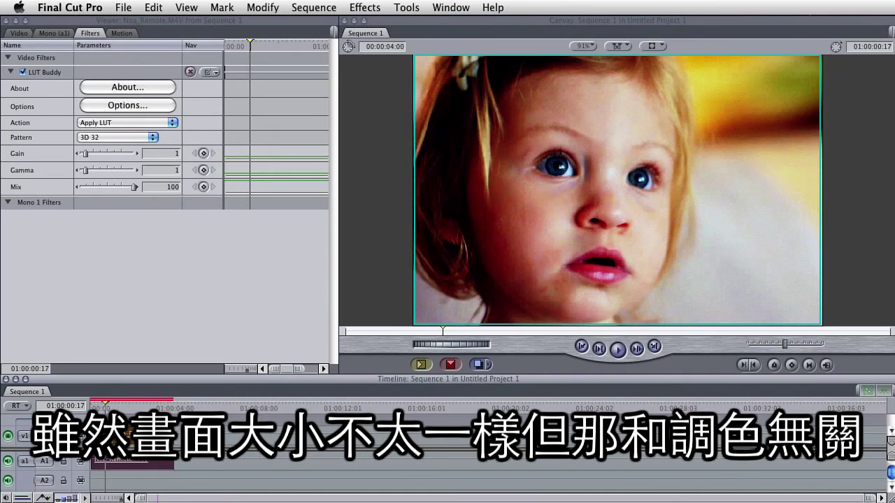
pyautogui.press('super+Tab')
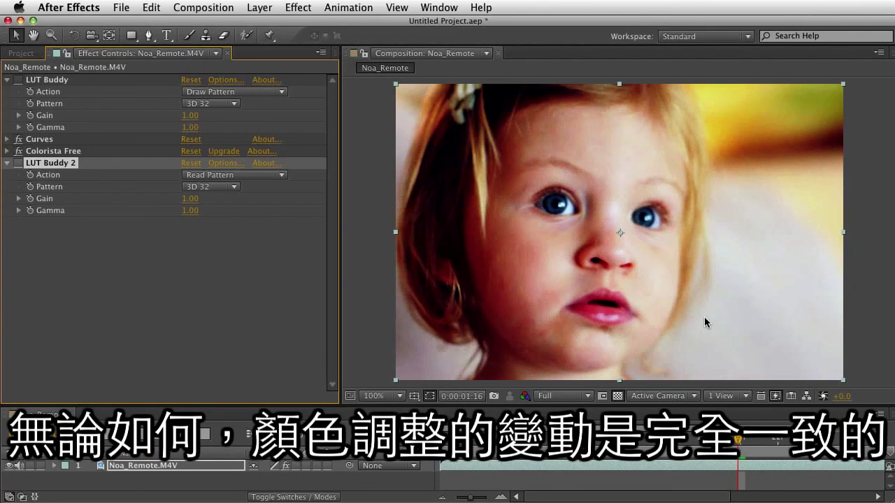